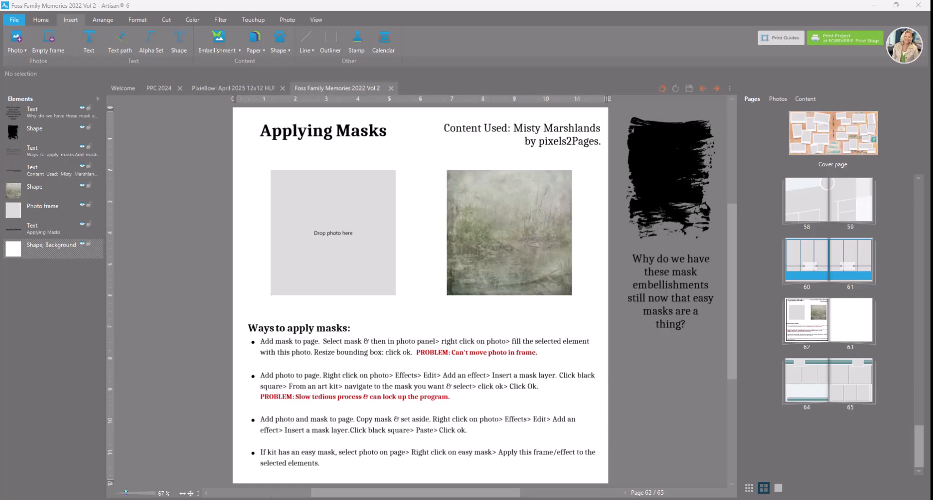
# Hide the empty photo frame and the misty paper square beside it on the Applying Masks page.
pyautogui.click(309, 204)
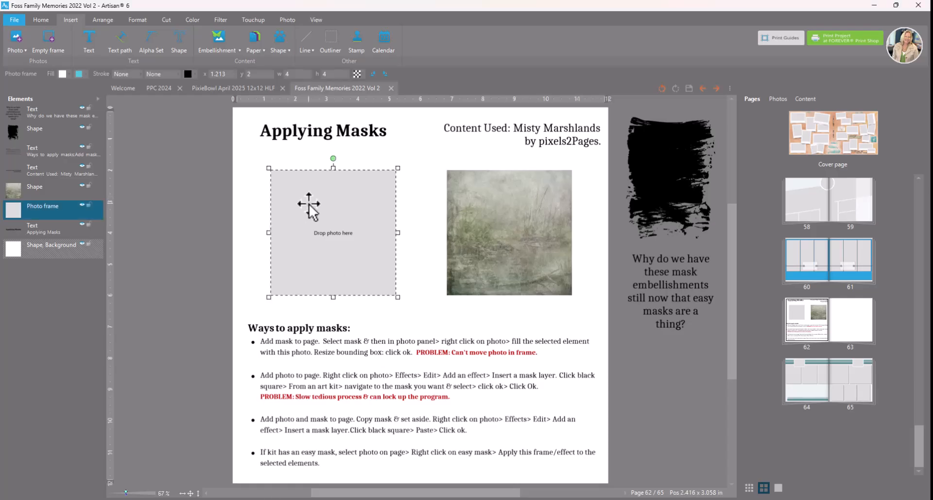
pyautogui.click(459, 221)
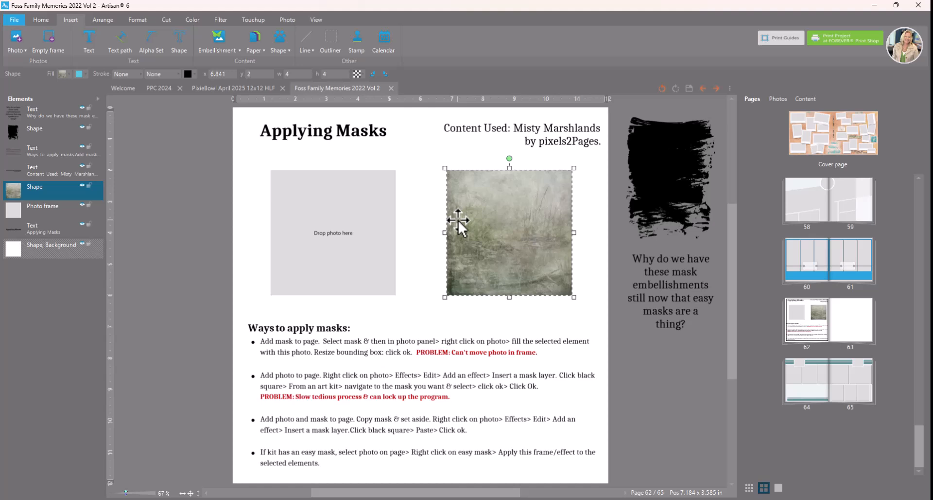
pyautogui.scroll(3, 191, 353)
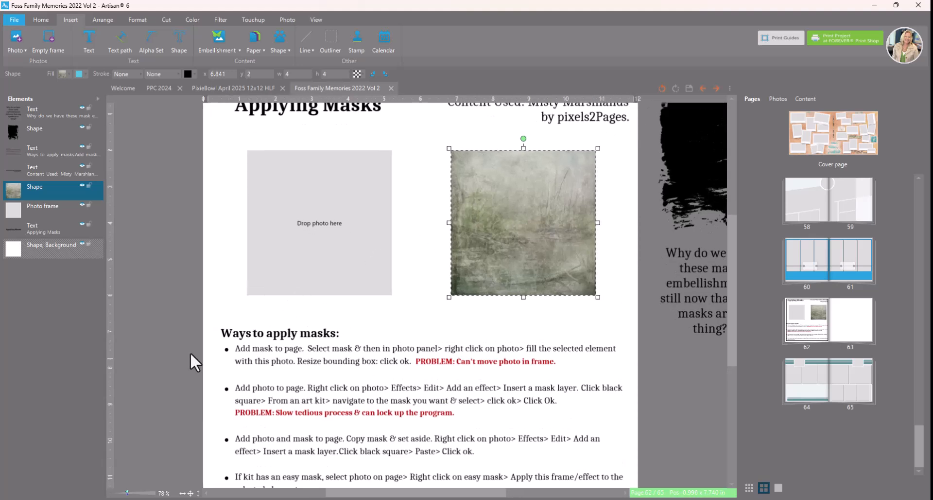
pyautogui.moveTo(733, 300); pyautogui.dragTo(733, 289)
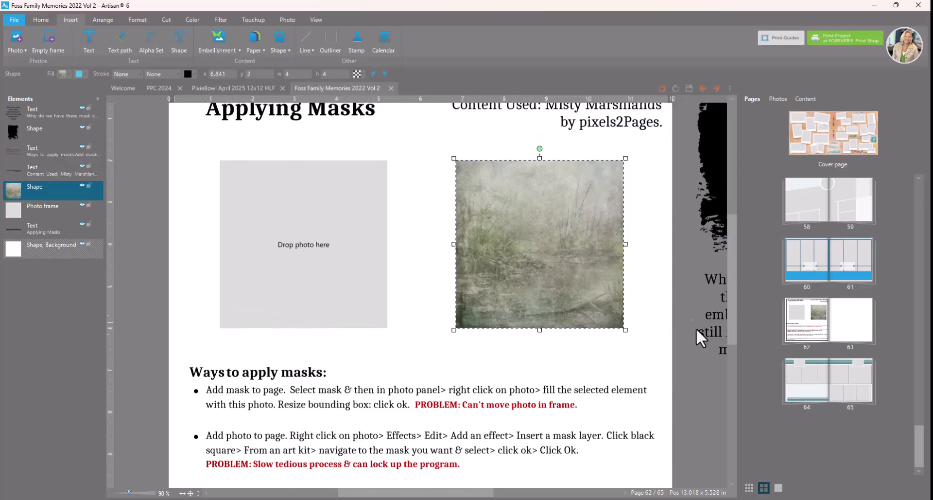
pyautogui.scroll(1, 681, 355)
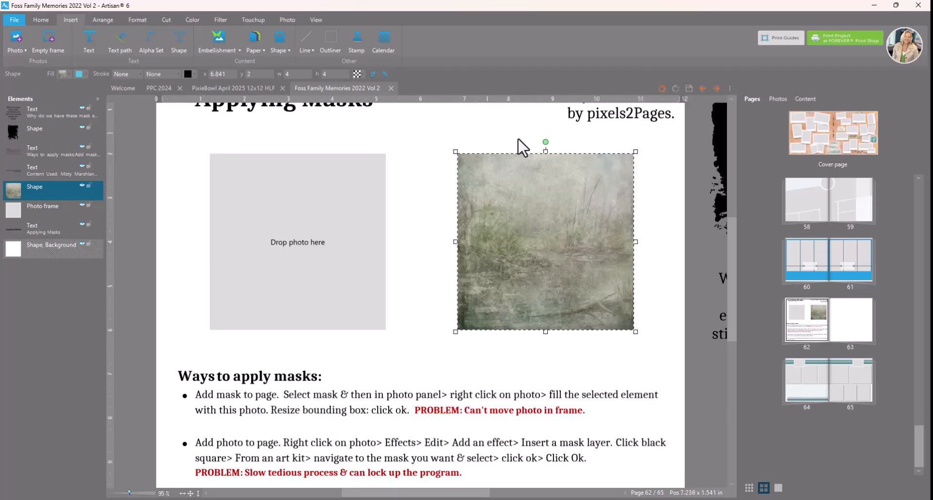
pyautogui.click(83, 205)
pyautogui.click(83, 186)
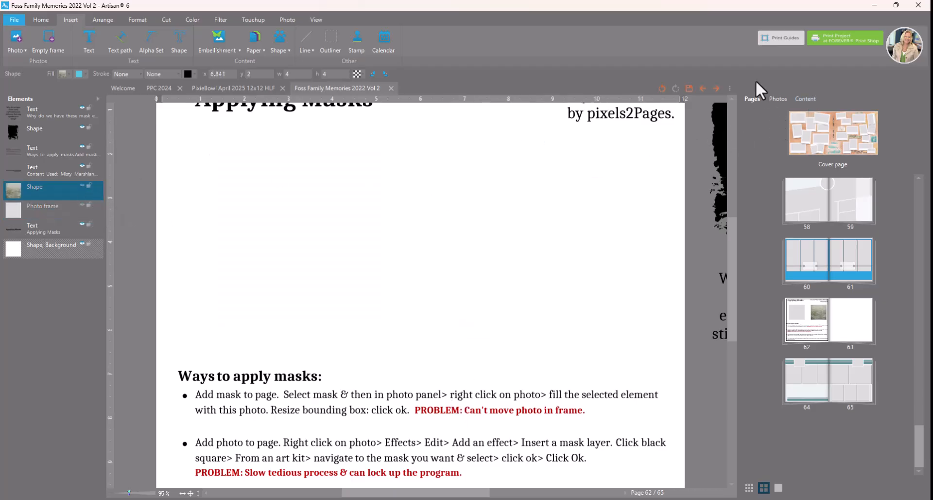
# Add the tall black brush-stroke mask from the Misty Marshlands embellishments and place it at about x 4.952, y 2.443 in.
pyautogui.click(800, 97)
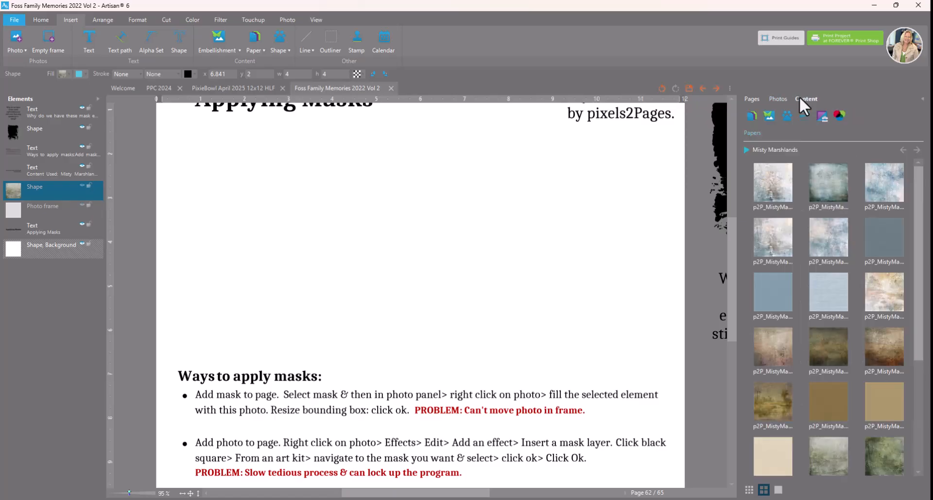
pyautogui.click(769, 114)
pyautogui.moveTo(923, 187); pyautogui.dragTo(909, 320)
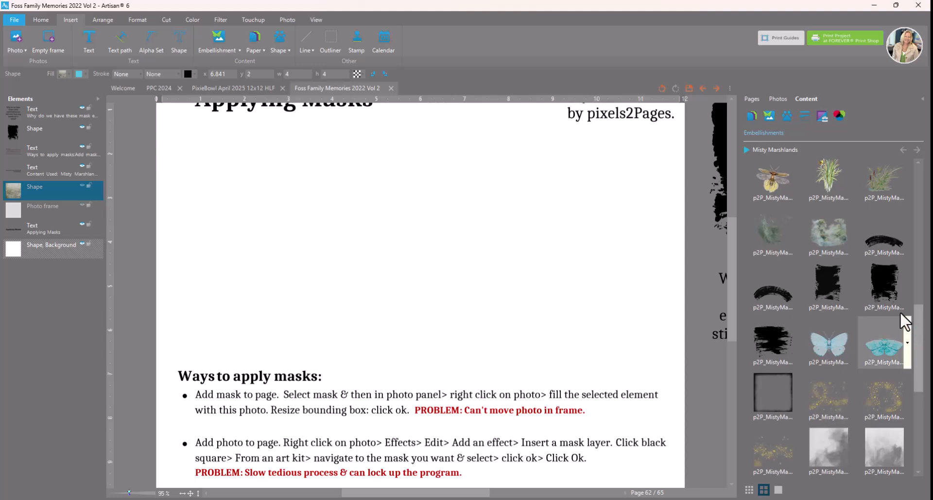
pyautogui.rightClick(878, 276)
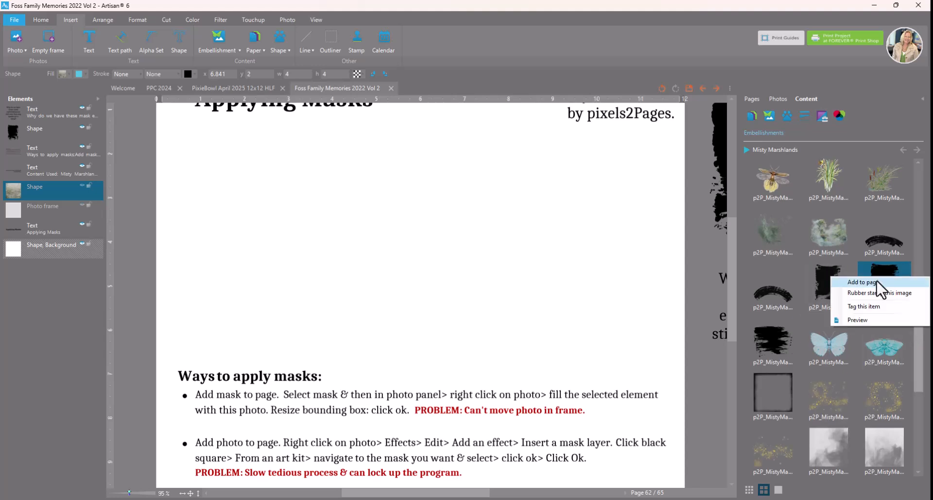
pyautogui.click(876, 281)
pyautogui.moveTo(427, 256); pyautogui.dragTo(445, 219)
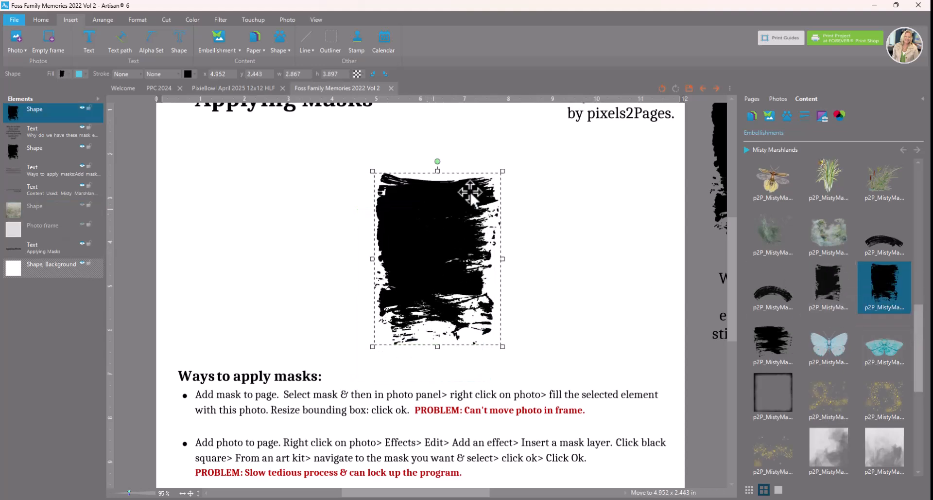
# Fill the selected brush-stroke mask with the photo DSC_0769.JPG.
pyautogui.click(768, 112)
pyautogui.click(778, 98)
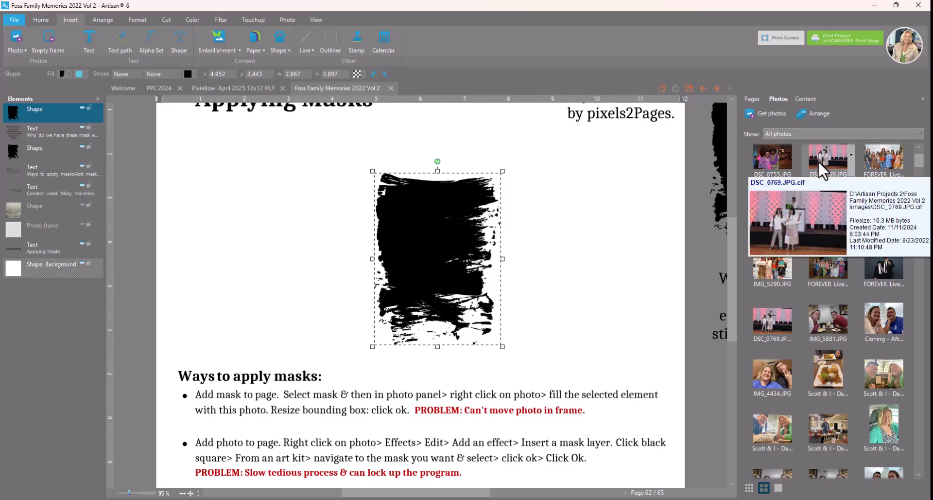
pyautogui.rightClick(820, 168)
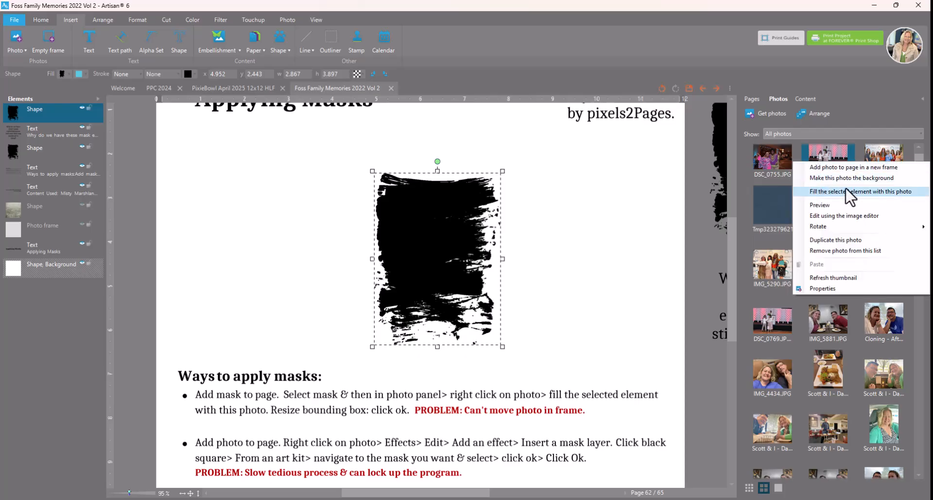
pyautogui.click(883, 191)
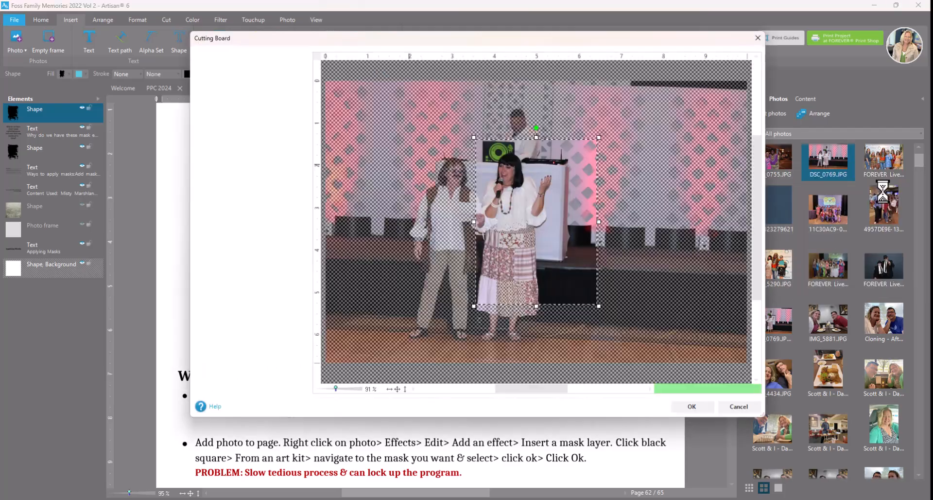
# Enlarge and reposition the crop area so both people on stage fit inside it, and accept the crop.
pyautogui.moveTo(478, 230); pyautogui.dragTo(410, 273)
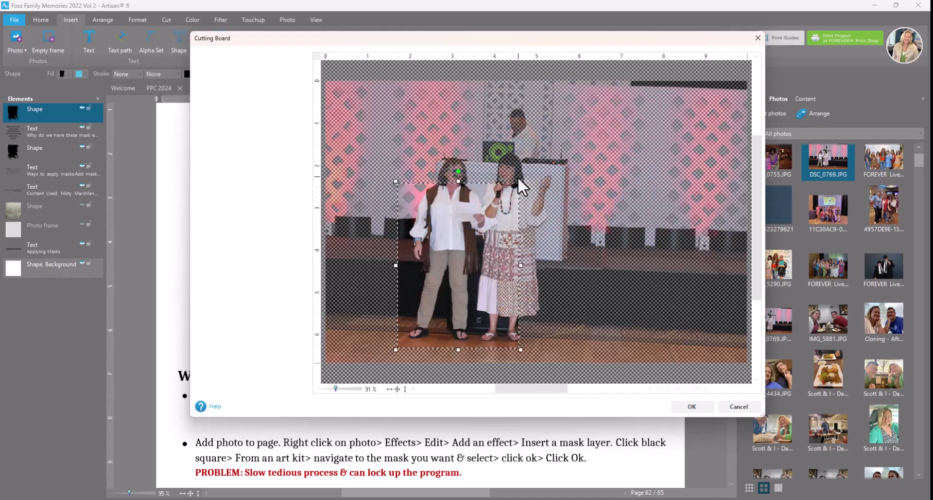
pyautogui.moveTo(521, 181); pyautogui.dragTo(584, 130)
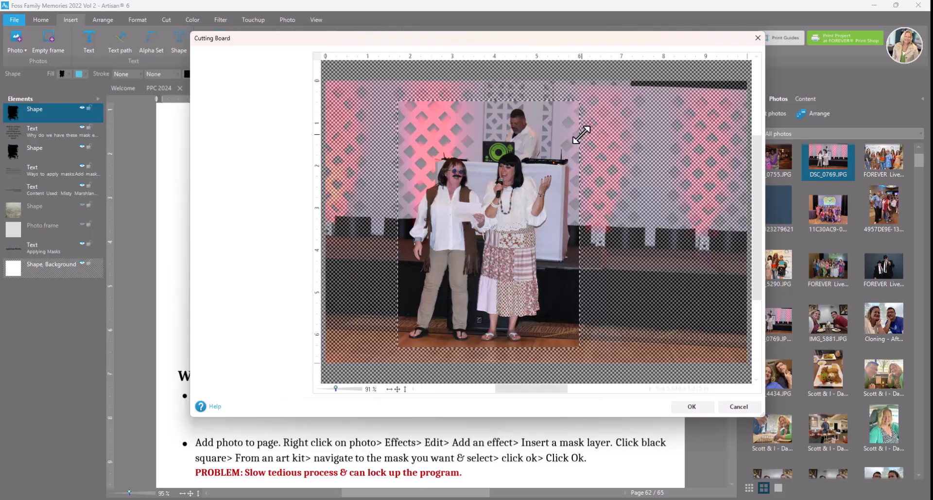
pyautogui.moveTo(490, 156); pyautogui.dragTo(493, 168)
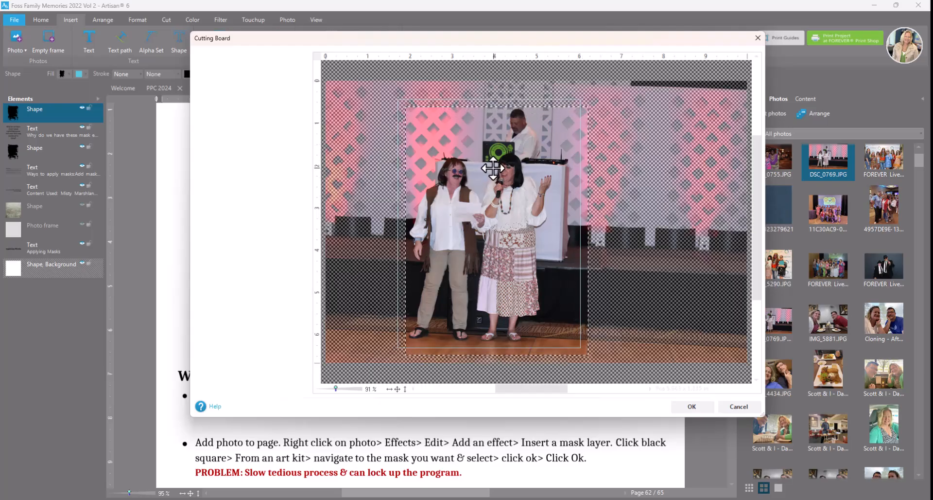
pyautogui.moveTo(493, 168); pyautogui.dragTo(492, 169)
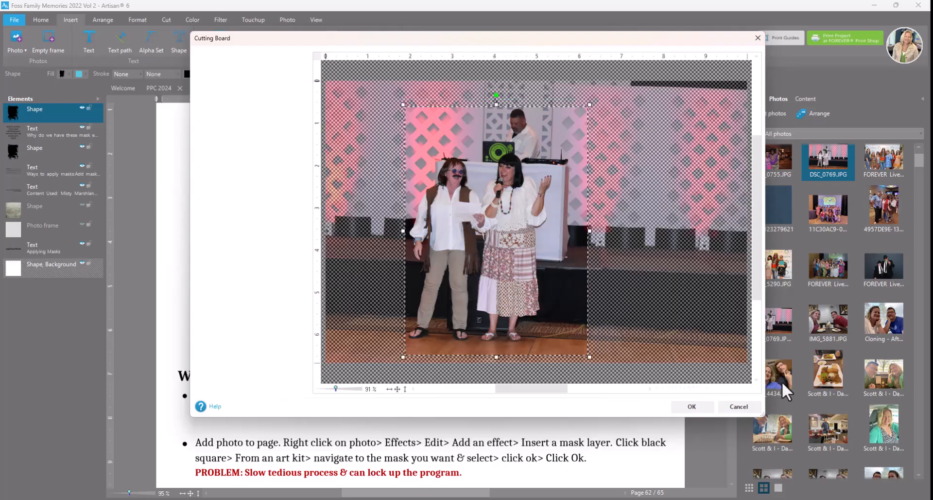
pyautogui.click(692, 406)
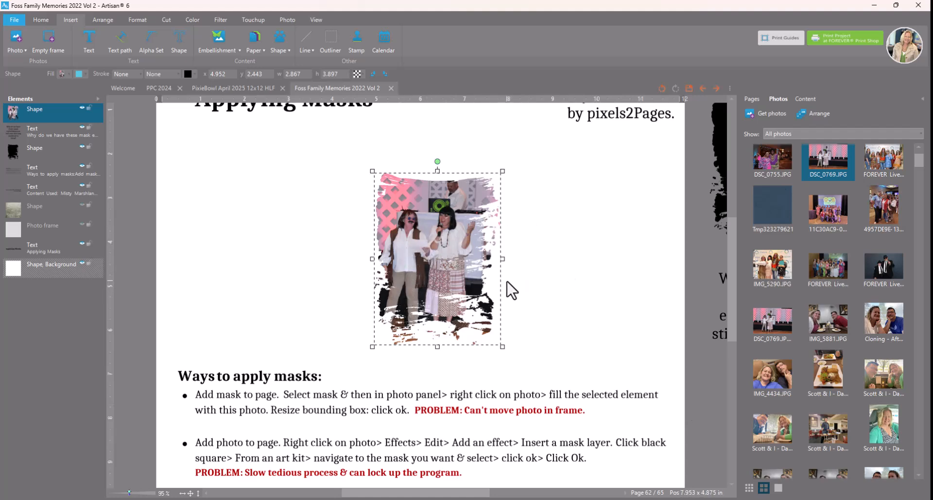
# Move the masked photo beneath the page title to about x 0.914, y 1.75 in.
pyautogui.click(583, 273)
pyautogui.click(455, 266)
pyautogui.moveTo(455, 266); pyautogui.dragTo(261, 235)
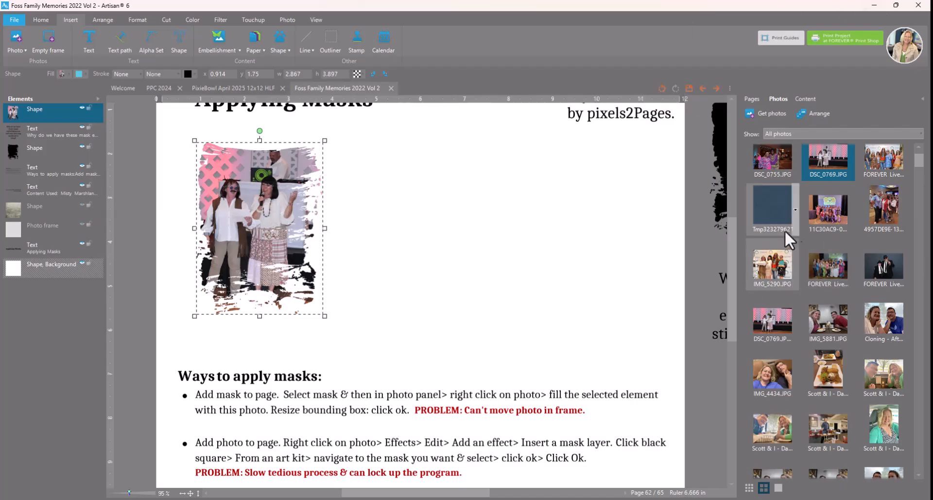
pyautogui.rightClick(761, 317)
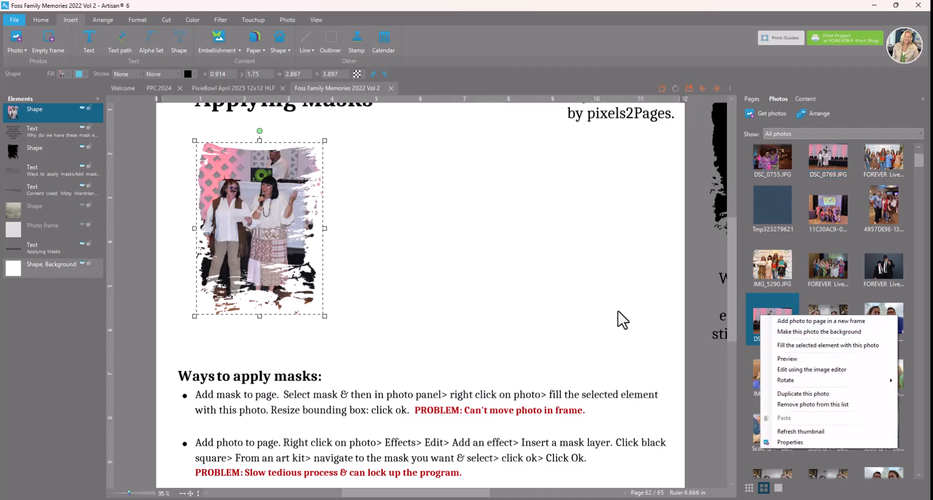
pyautogui.click(396, 293)
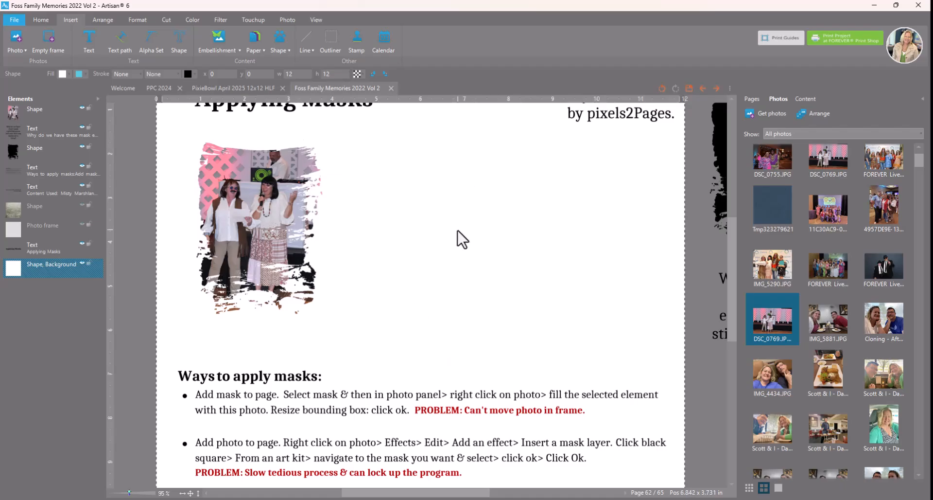
# Delete the masked photo and make the hidden photo frame visible again.
pyautogui.moveTo(854, 340)
pyautogui.click(269, 210)
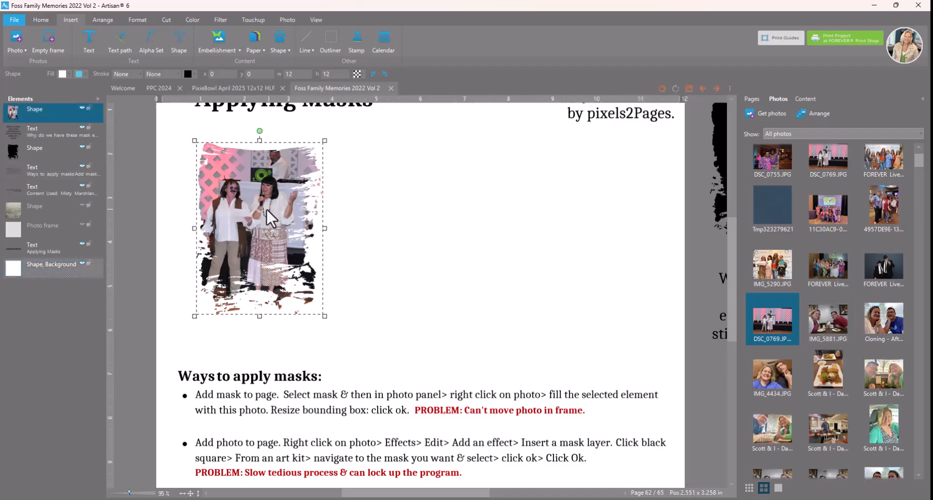
pyautogui.press('Delete')
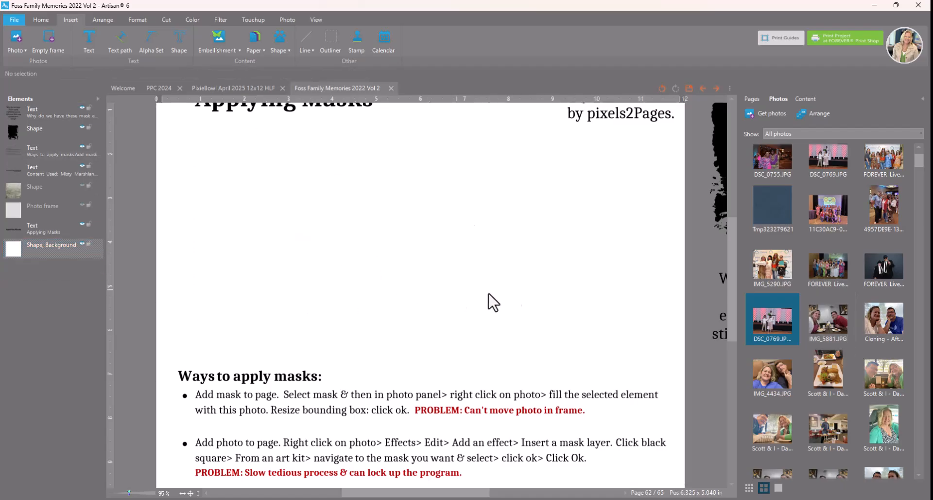
pyautogui.click(79, 214)
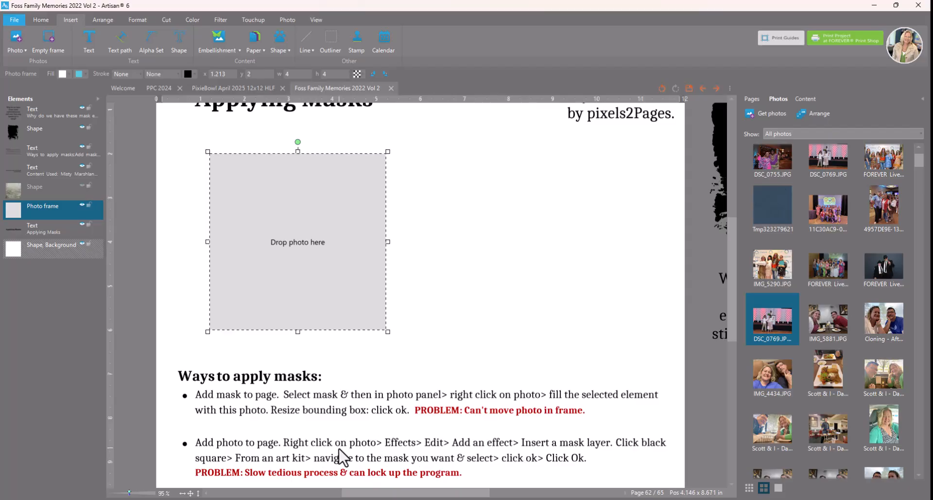
# Try inserting a mask layer effect on the empty photo frame and view its mask image sources, without keeping the effect.
pyautogui.rightClick(256, 210)
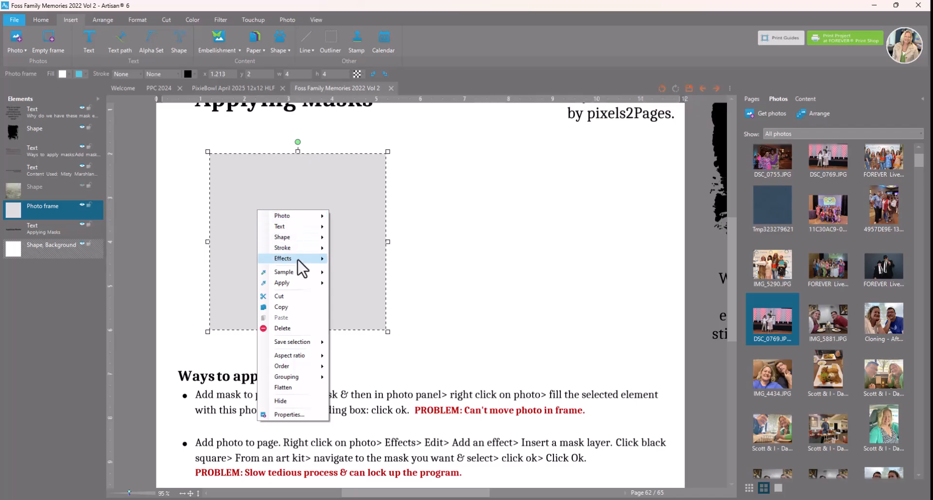
pyautogui.moveTo(299, 260)
pyautogui.click(342, 260)
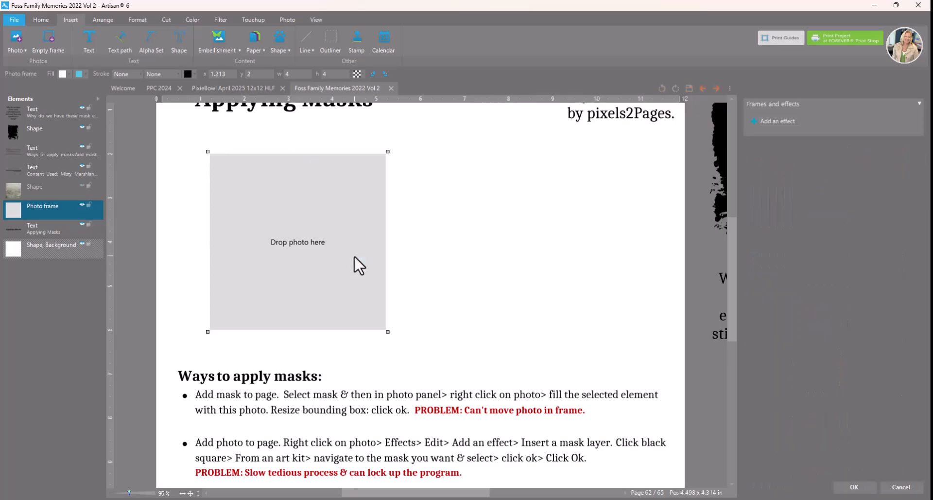
pyautogui.click(788, 122)
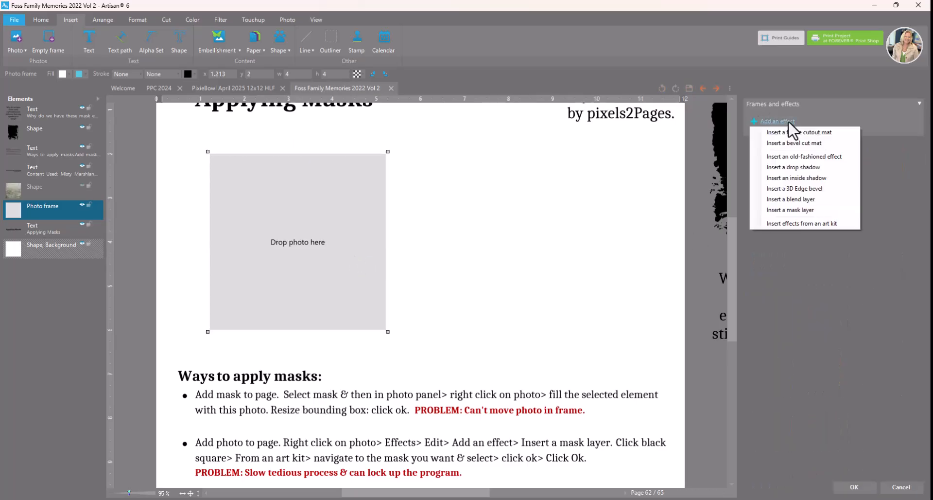
pyautogui.click(834, 210)
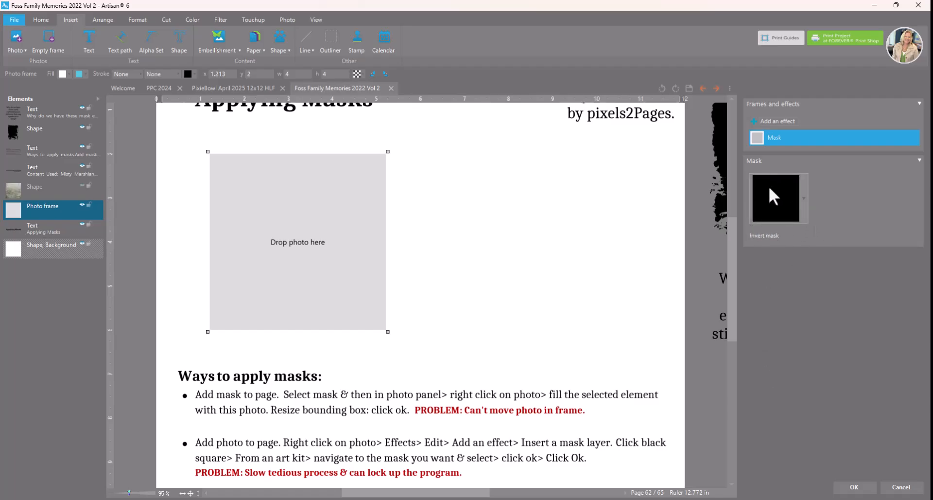
pyautogui.click(803, 195)
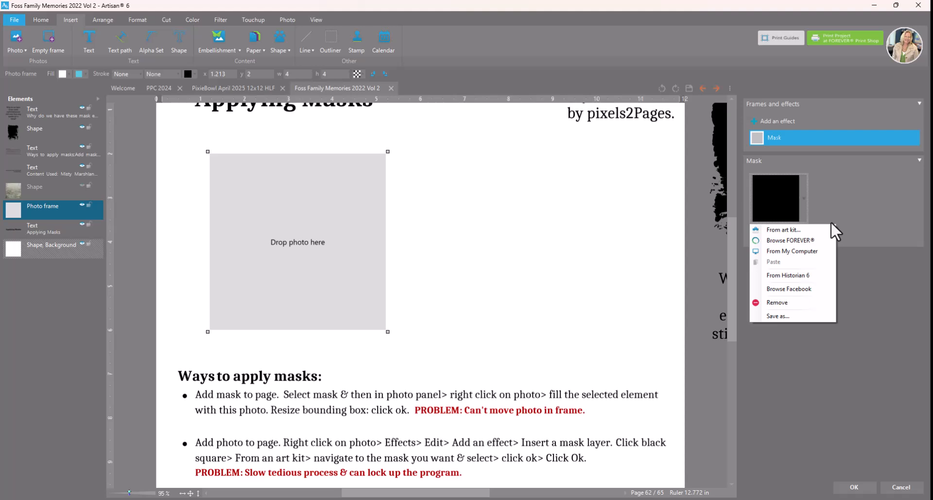
pyautogui.click(877, 288)
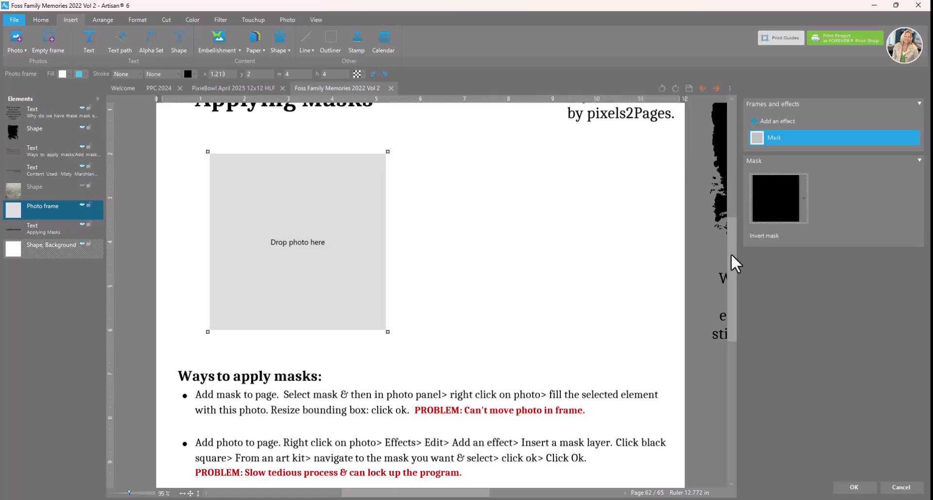
pyautogui.scroll(-3, 471, 302)
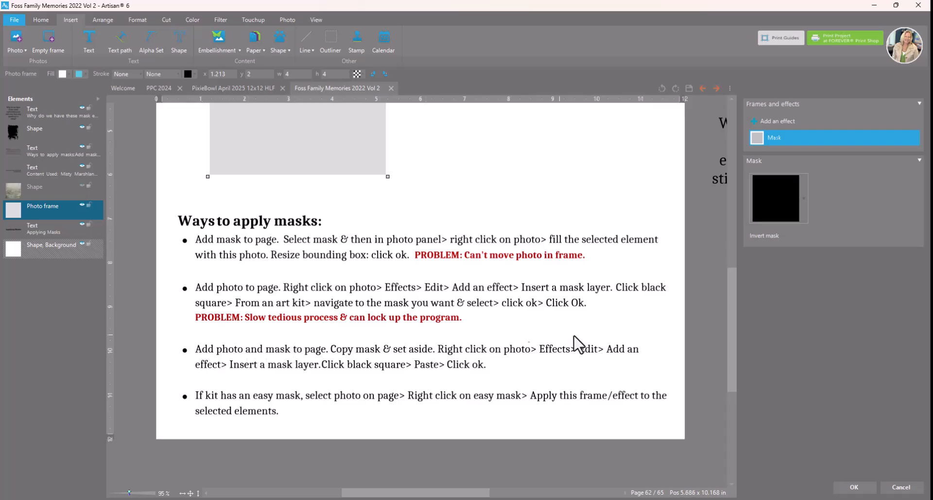
pyautogui.press('Escape')
# Move the black brush-stroke mask from beside the page to next to the photo frame, at about x 5.881, y 2.052 in.
pyautogui.moveTo(718, 192)
pyautogui.mouseDown()
pyautogui.moveTo(463, 246)
pyautogui.moveTo(423, 268)
pyautogui.mouseUp()
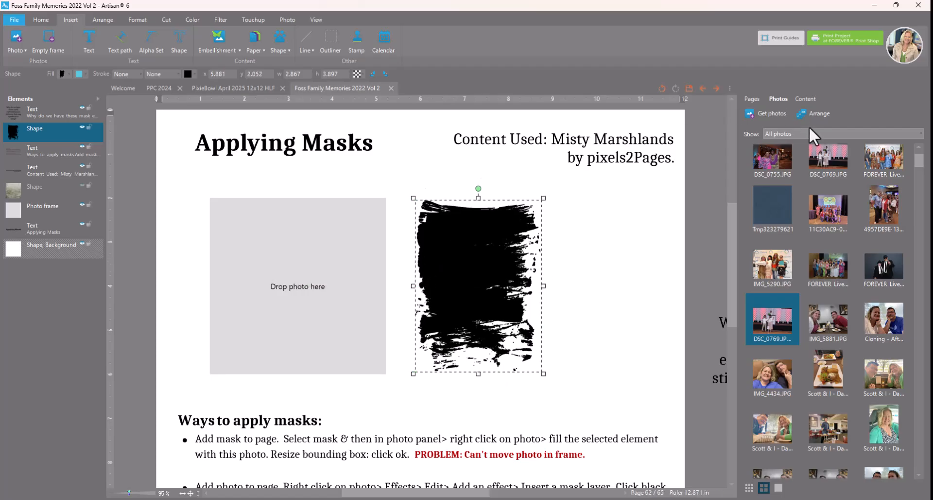
pyautogui.click(806, 99)
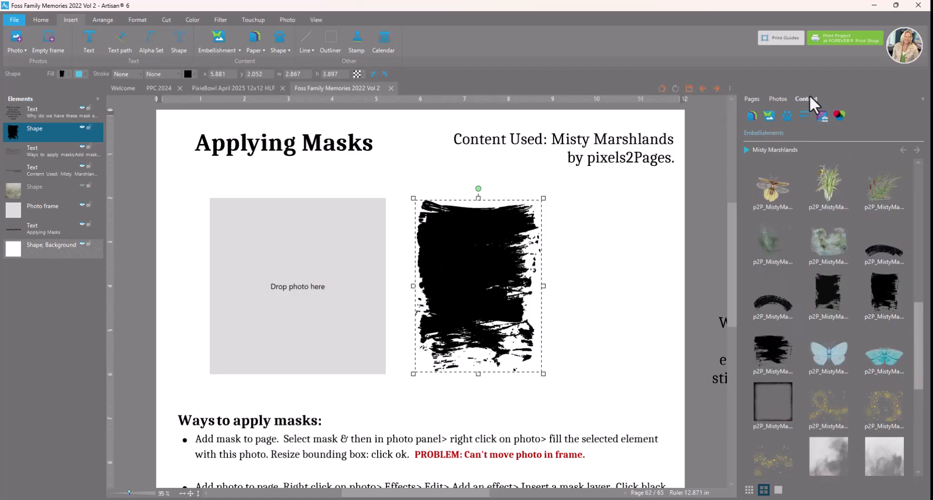
pyautogui.rightClick(876, 281)
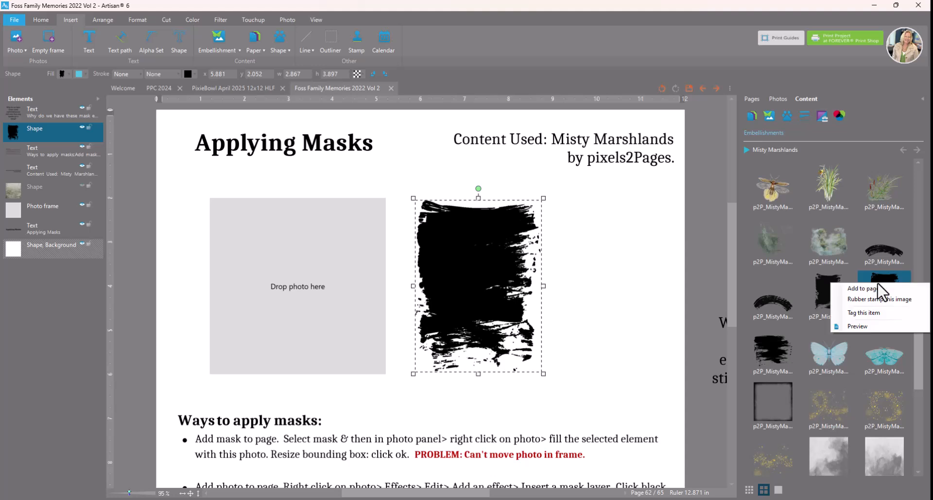
pyautogui.click(522, 277)
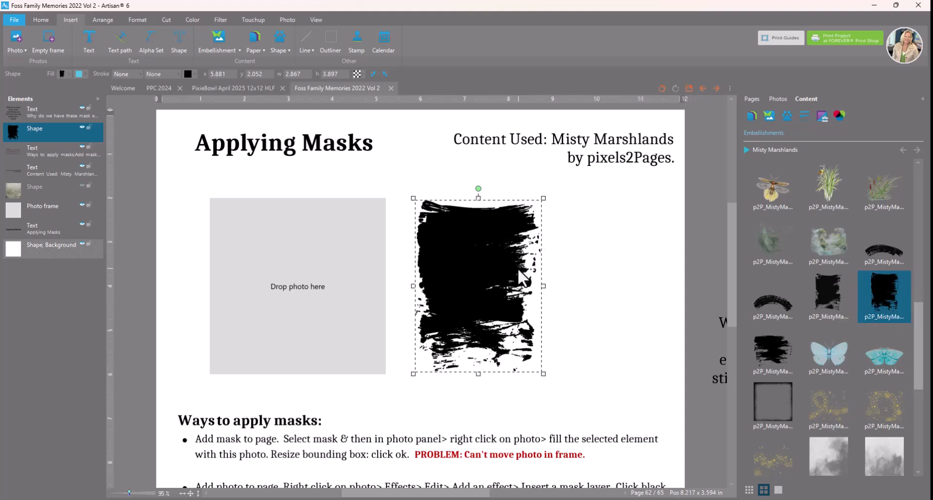
# Copy the black brush-stroke mask and set it aside beside the page at about x 12.373, y 0.39 in.
pyautogui.moveTo(731, 244); pyautogui.dragTo(726, 285)
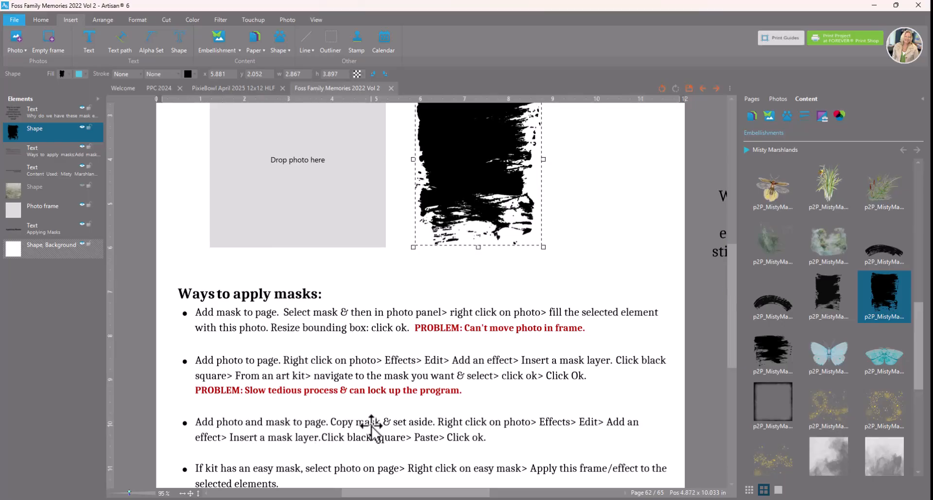
pyautogui.rightClick(458, 168)
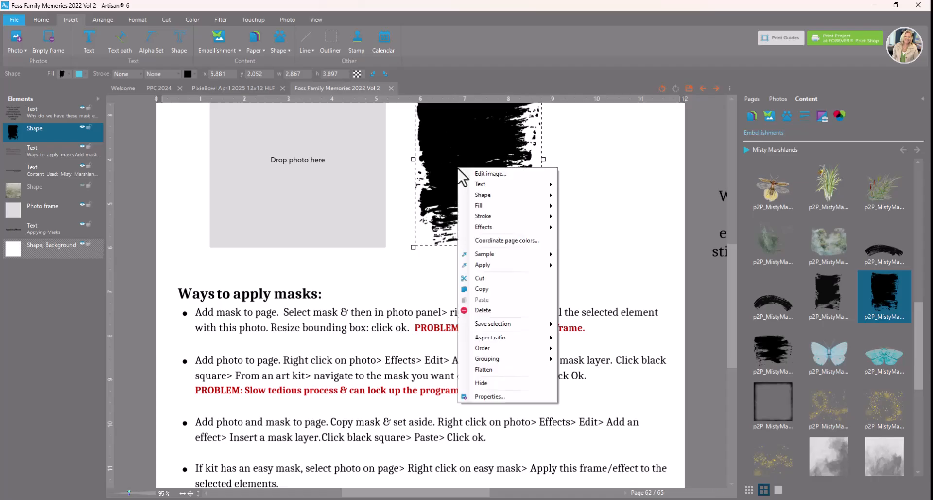
pyautogui.click(496, 289)
pyautogui.moveTo(468, 182); pyautogui.dragTo(754, 111)
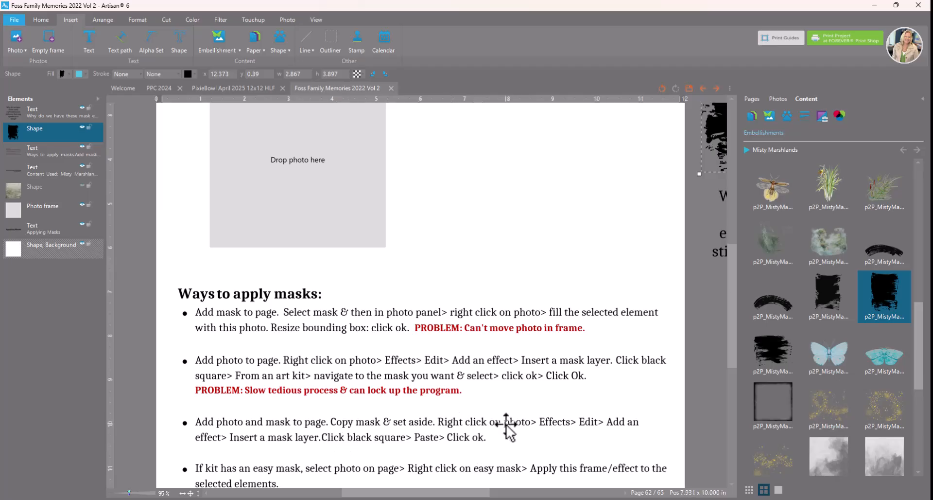
# Insert a mask layer effect on the empty photo frame.
pyautogui.click(294, 144)
pyautogui.rightClick(292, 144)
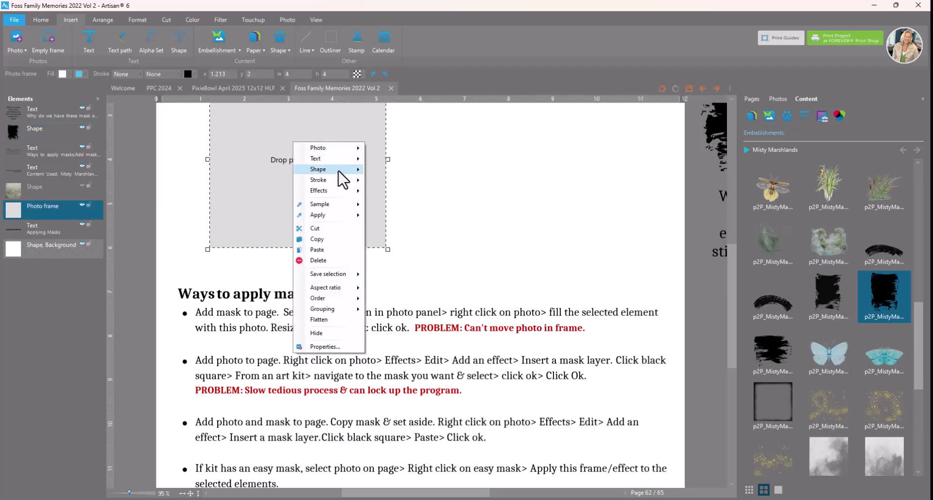
pyautogui.moveTo(335, 191)
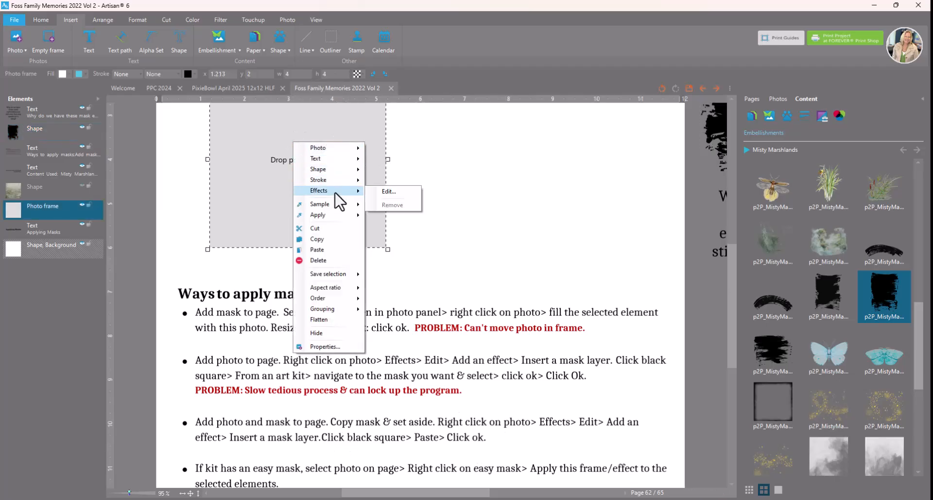
pyautogui.click(382, 191)
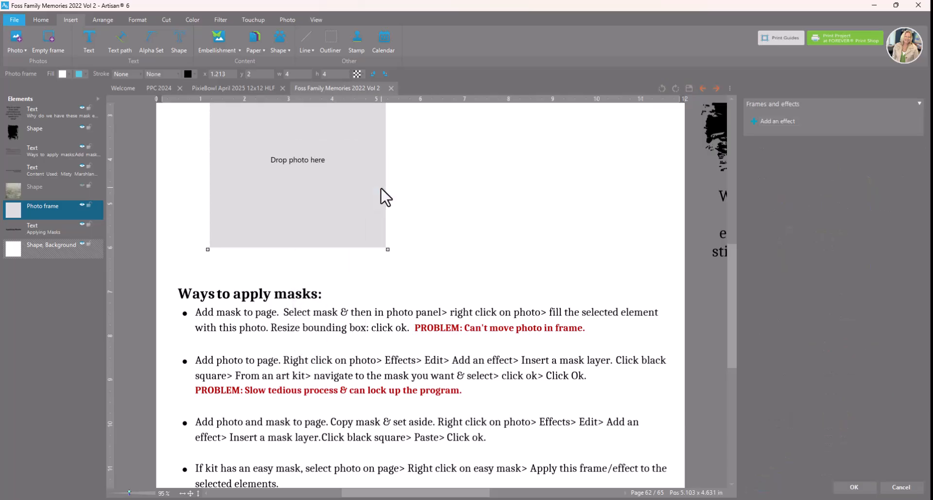
pyautogui.click(777, 121)
pyautogui.click(810, 209)
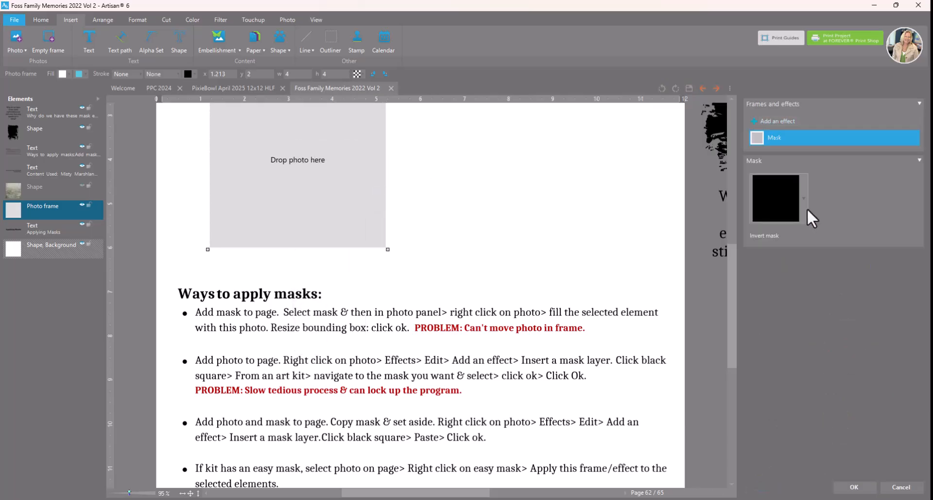
# Paste the copied brush stroke as the effect's mask image using the Alpha channel, and apply the effect to the frame.
pyautogui.click(764, 207)
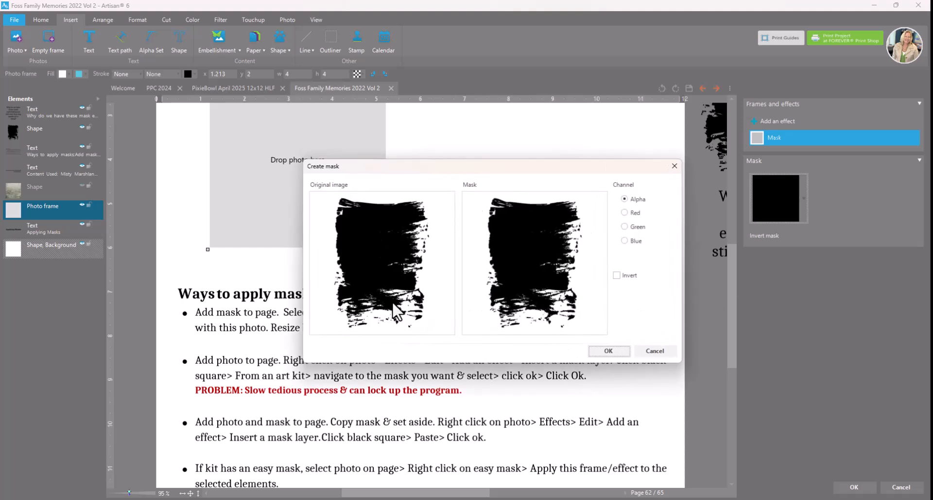
pyautogui.click(625, 213)
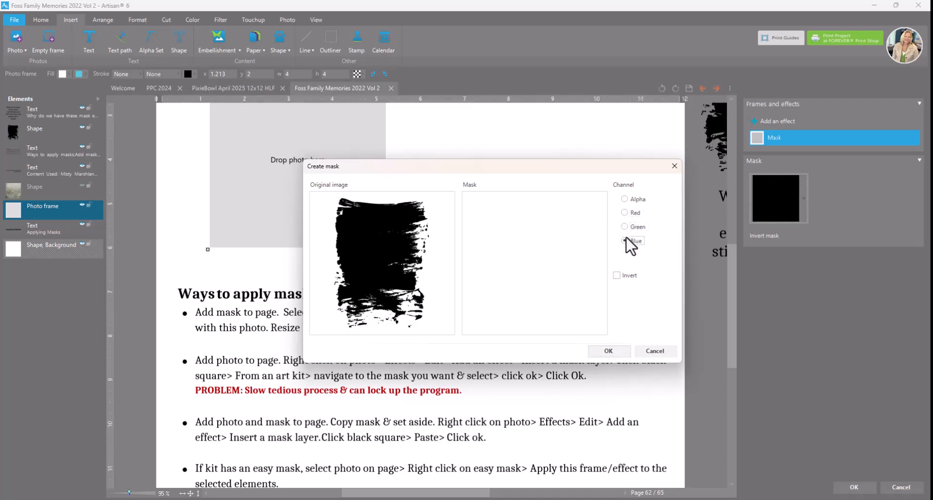
pyautogui.click(624, 200)
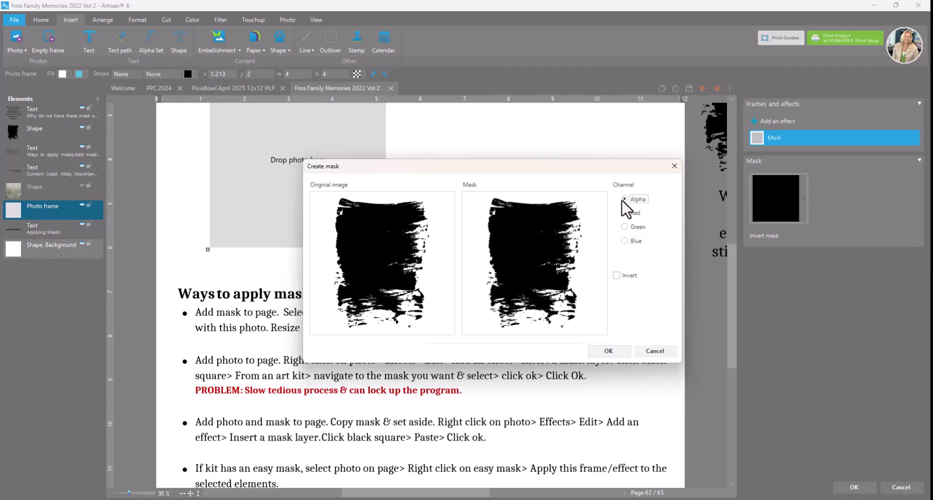
pyautogui.click(609, 350)
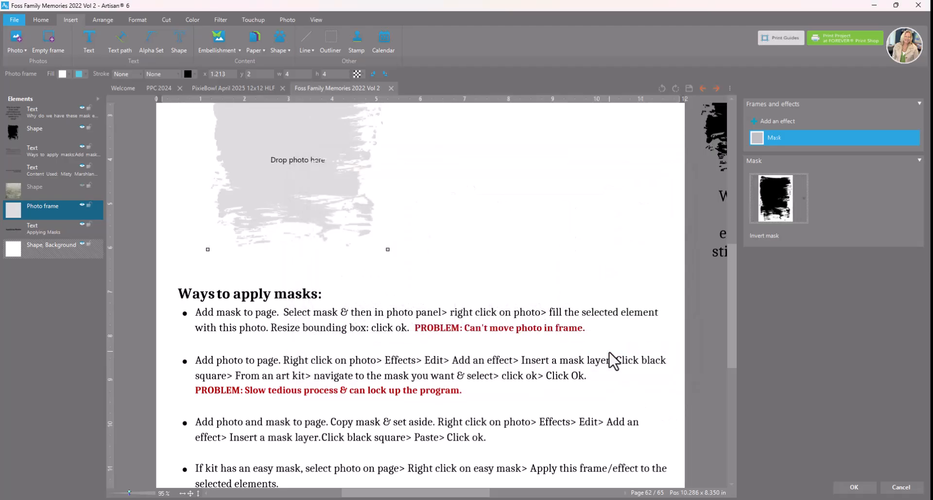
pyautogui.moveTo(727, 317); pyautogui.dragTo(725, 287)
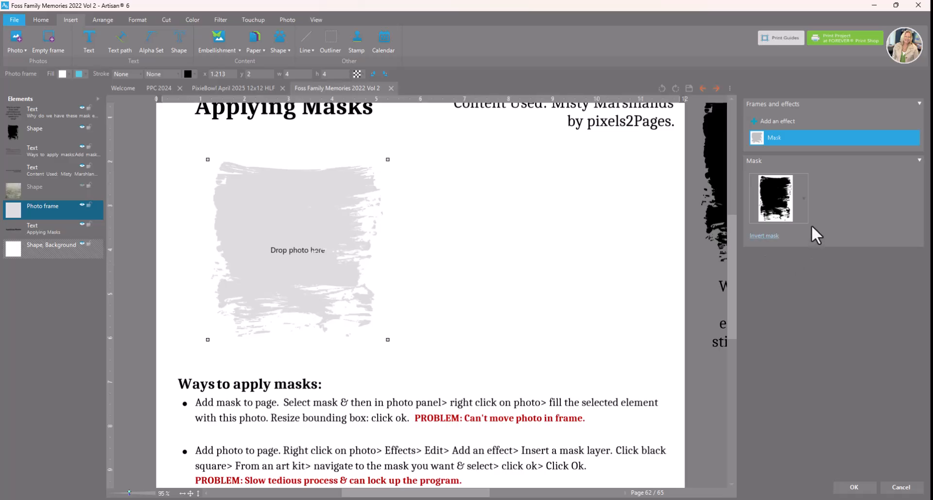
pyautogui.click(855, 486)
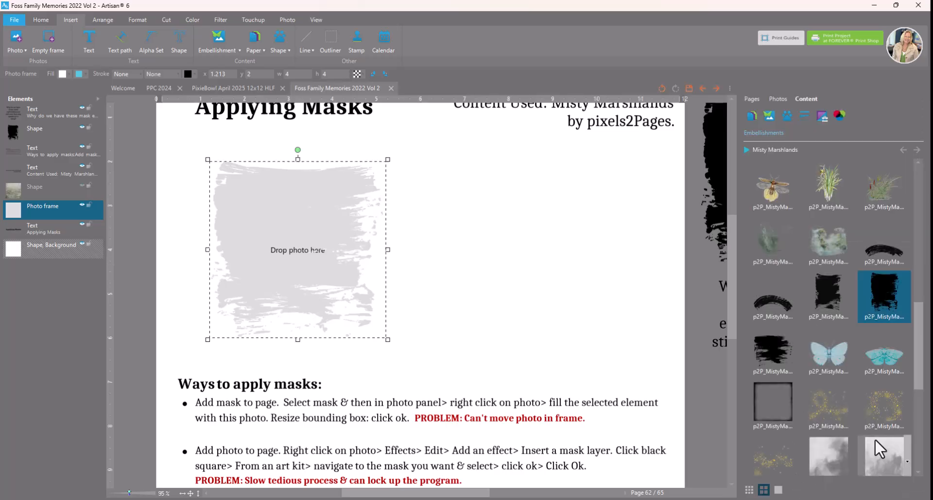
# Fill the masked frame with the photo DSC_0769.JPG, then enlarge and shift it so both people sit inside the brush-stroke shape.
pyautogui.click(778, 97)
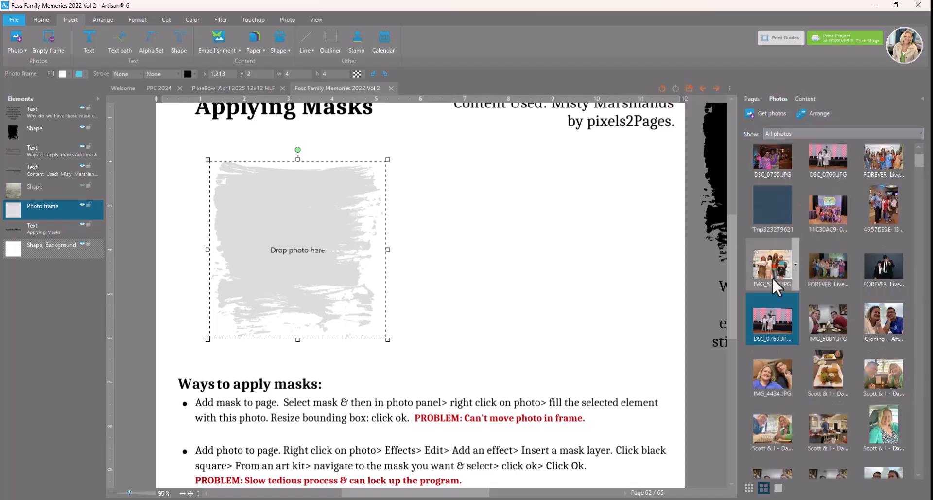
pyautogui.moveTo(761, 311); pyautogui.dragTo(321, 246)
pyautogui.moveTo(397, 249); pyautogui.dragTo(395, 215)
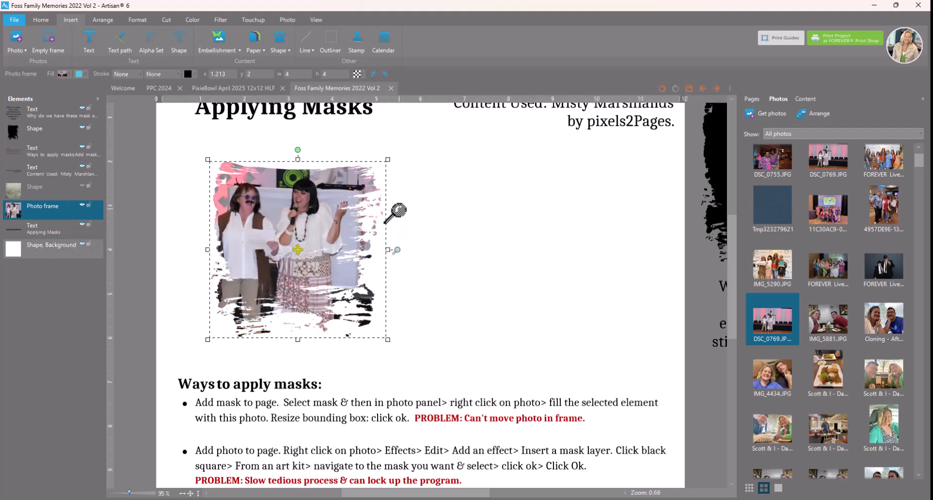
pyautogui.moveTo(301, 251); pyautogui.dragTo(317, 249)
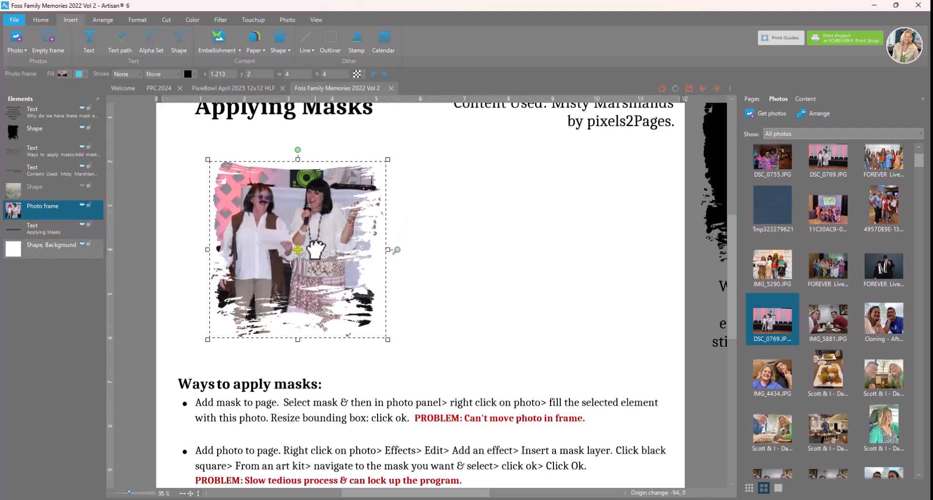
pyautogui.click(570, 292)
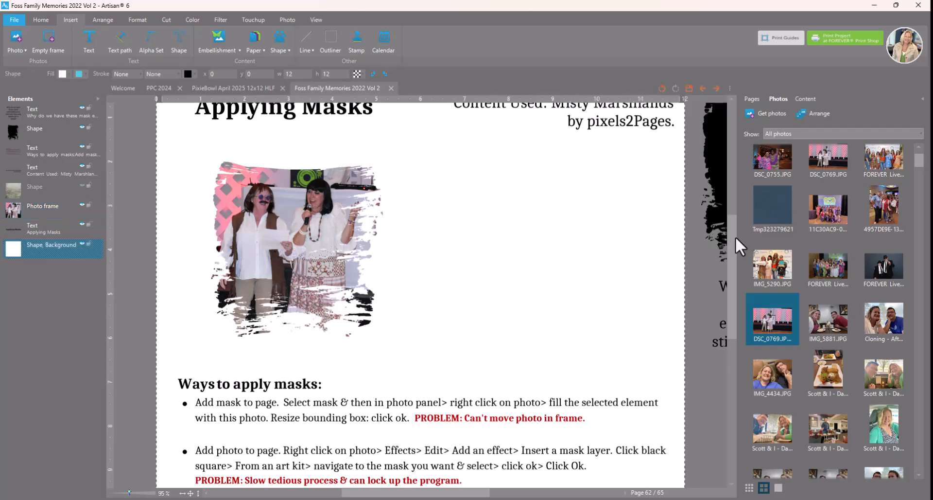
# Remove the mask from the photo, make the hidden green paper visible again, and select the photo.
pyautogui.moveTo(730, 237); pyautogui.dragTo(728, 301)
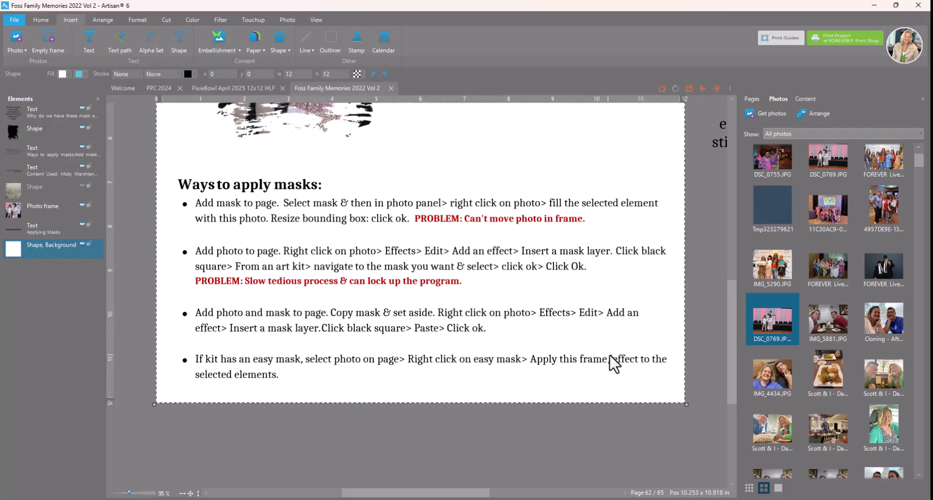
pyautogui.scroll(5, 533, 291)
pyautogui.click(275, 279)
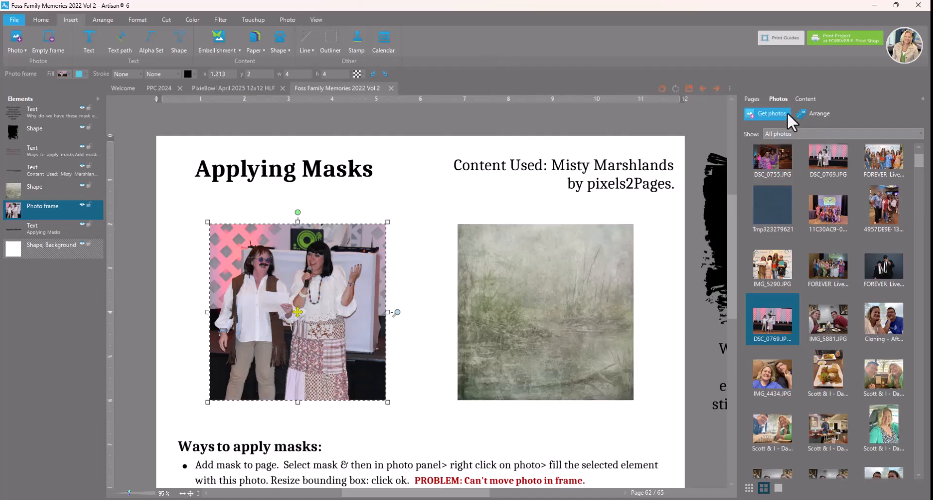
# Apply the second brush-stroke easy mask from the Misty Marshlands frames to the selected photo.
pyautogui.click(805, 99)
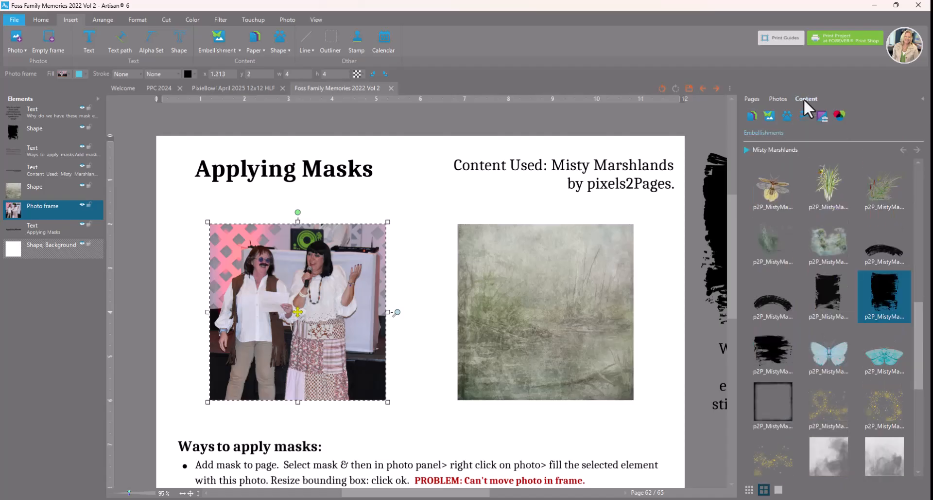
pyautogui.click(825, 115)
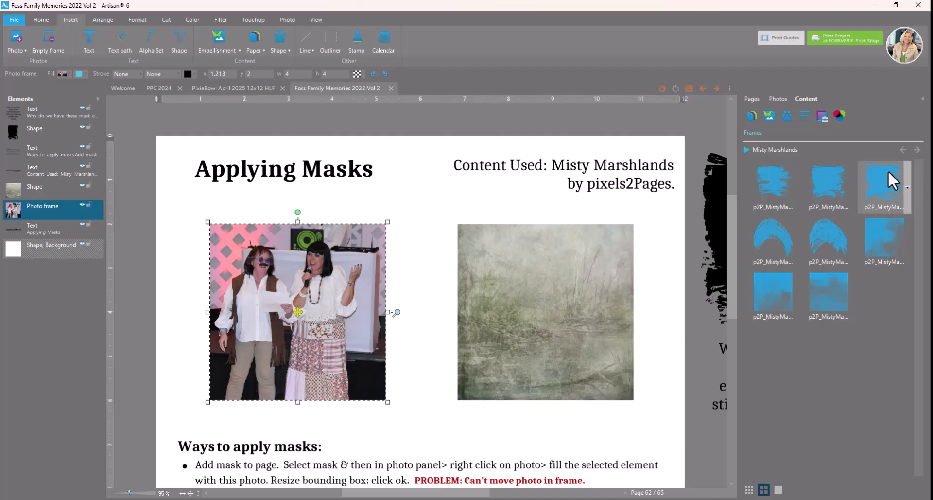
pyautogui.rightClick(822, 179)
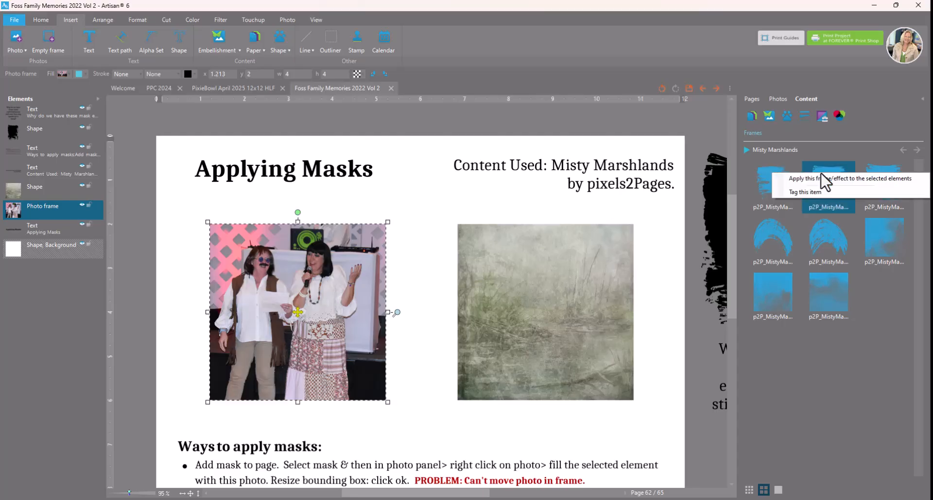
pyautogui.click(824, 178)
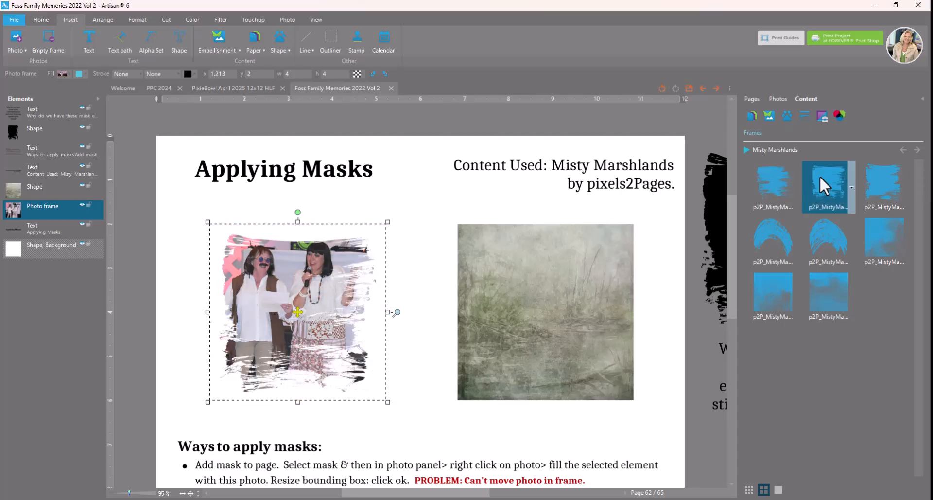
# Apply the same brush-stroke easy mask to the green paper square beside the photo.
pyautogui.moveTo(749, 279)
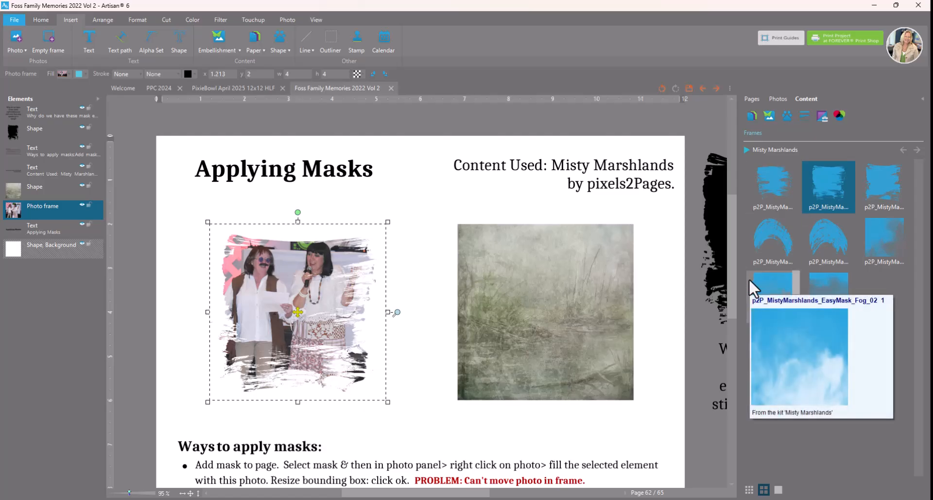
pyautogui.click(549, 281)
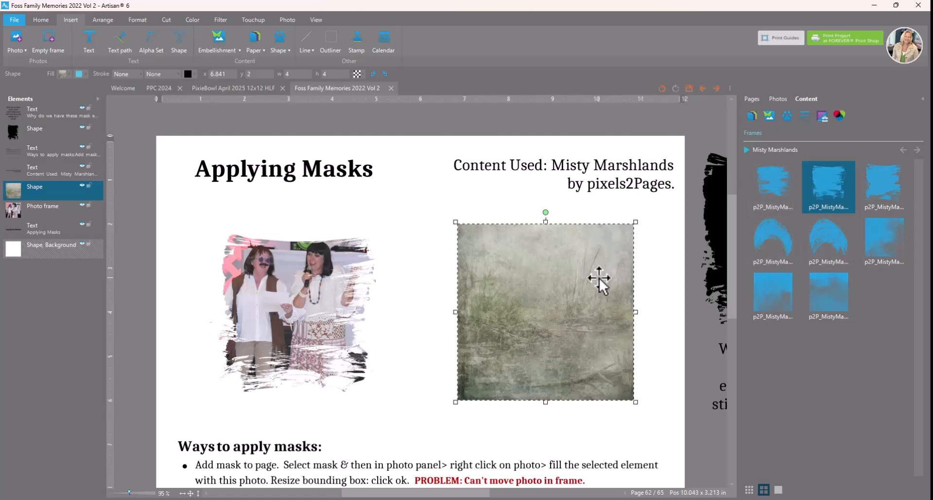
pyautogui.rightClick(836, 177)
pyautogui.click(832, 184)
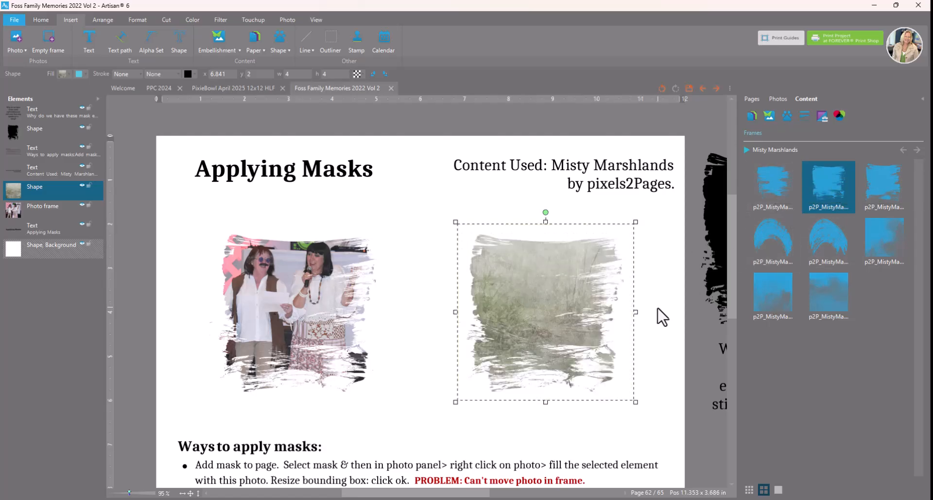
pyautogui.click(667, 322)
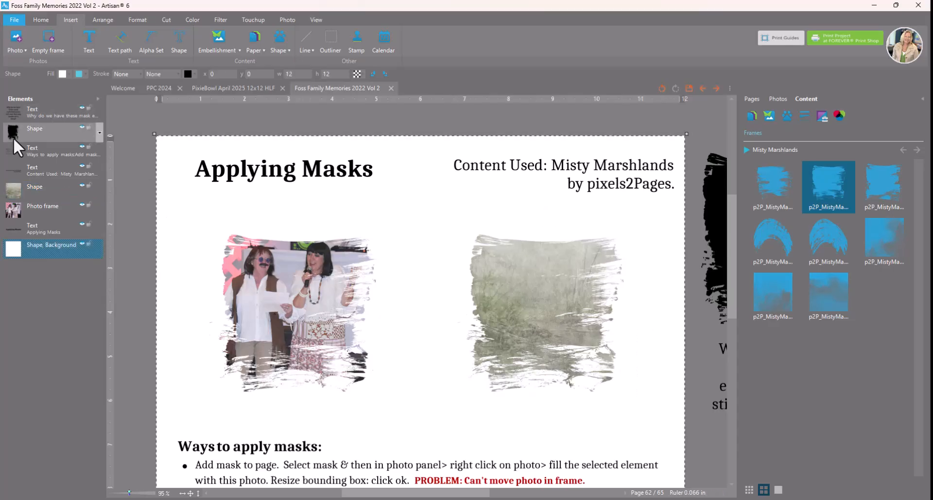
# Layer the masked green paper behind the photo at about x 0.811, y 1.639 in and enlarge it to about 4.726 in square.
pyautogui.moveTo(11, 190); pyautogui.dragTo(15, 212)
pyautogui.moveTo(495, 273); pyautogui.dragTo(242, 259)
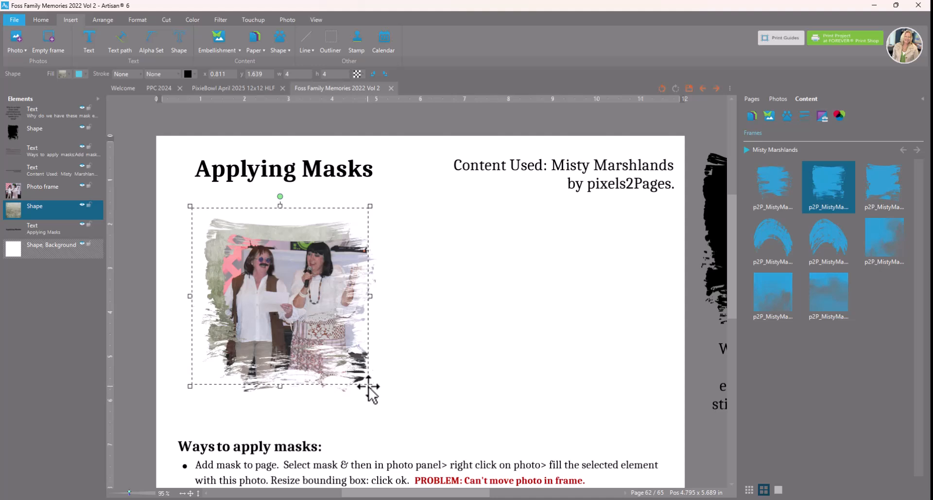
pyautogui.moveTo(369, 385); pyautogui.dragTo(381, 417)
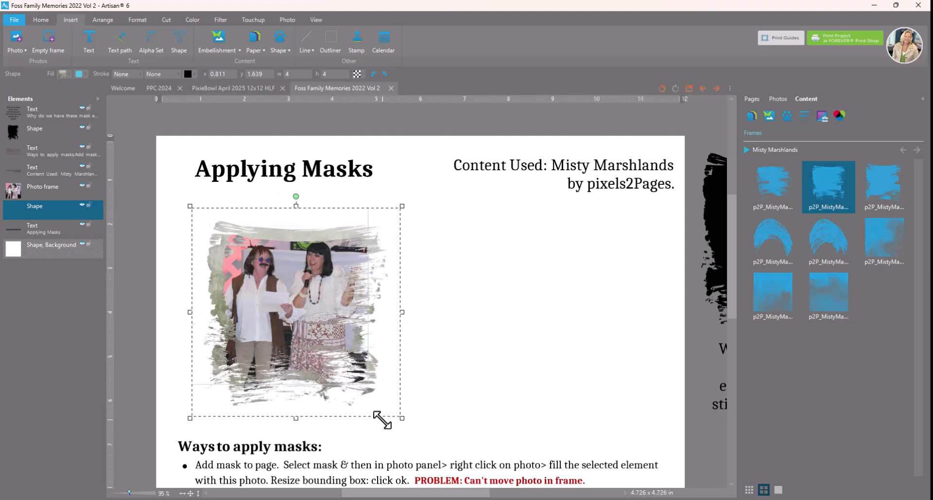
pyautogui.click(482, 379)
# Move the black brush-stroke mask onto the page and layer it behind the green paper, offset toward the photo's upper left.
pyautogui.moveTo(733, 302)
pyautogui.mouseDown()
pyautogui.moveTo(727, 363)
pyautogui.moveTo(732, 317)
pyautogui.mouseUp()
pyautogui.scroll(-2, 655, 361)
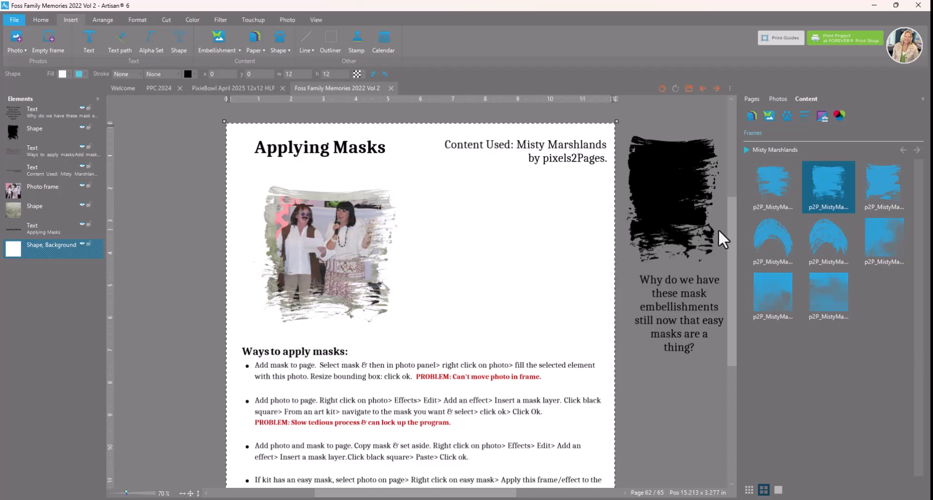
pyautogui.moveTo(673, 183); pyautogui.dragTo(471, 235)
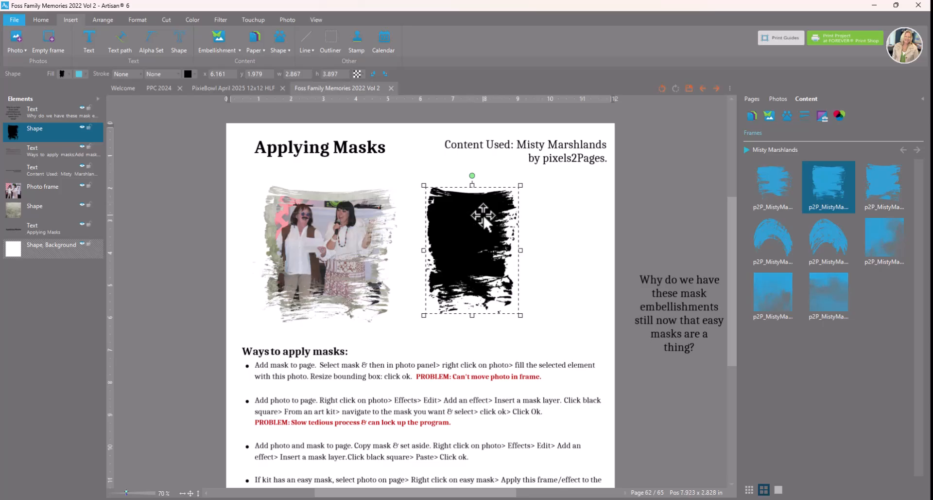
pyautogui.moveTo(427, 224); pyautogui.dragTo(234, 200)
pyautogui.moveTo(12, 128); pyautogui.dragTo(29, 210)
pyautogui.moveTo(295, 185); pyautogui.dragTo(249, 176)
pyautogui.click(179, 197)
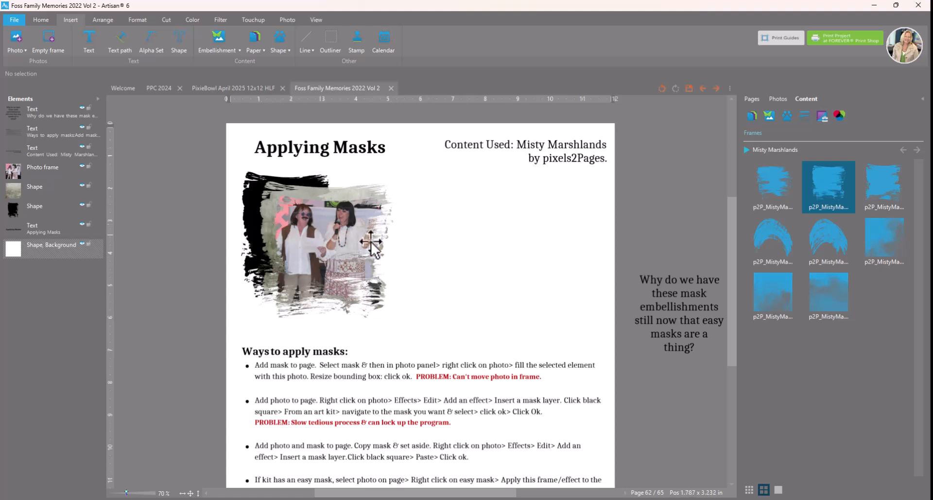
pyautogui.moveTo(729, 221); pyautogui.dragTo(729, 235)
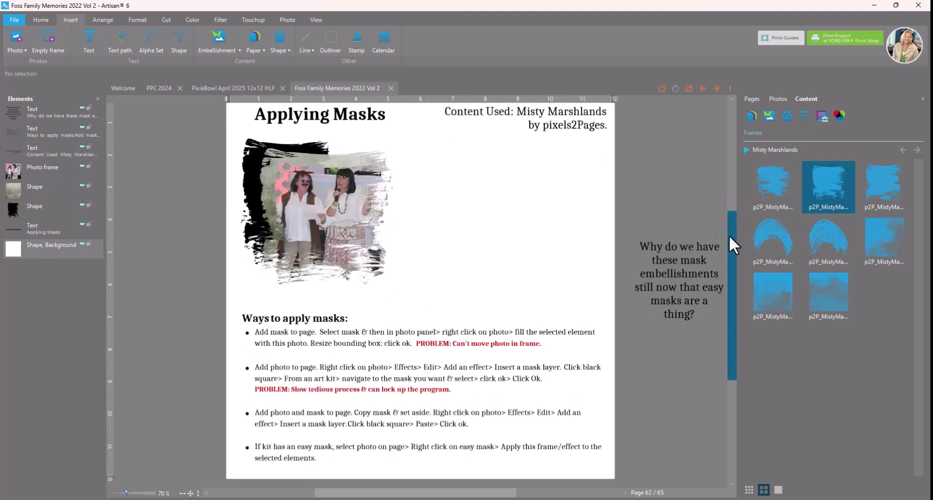